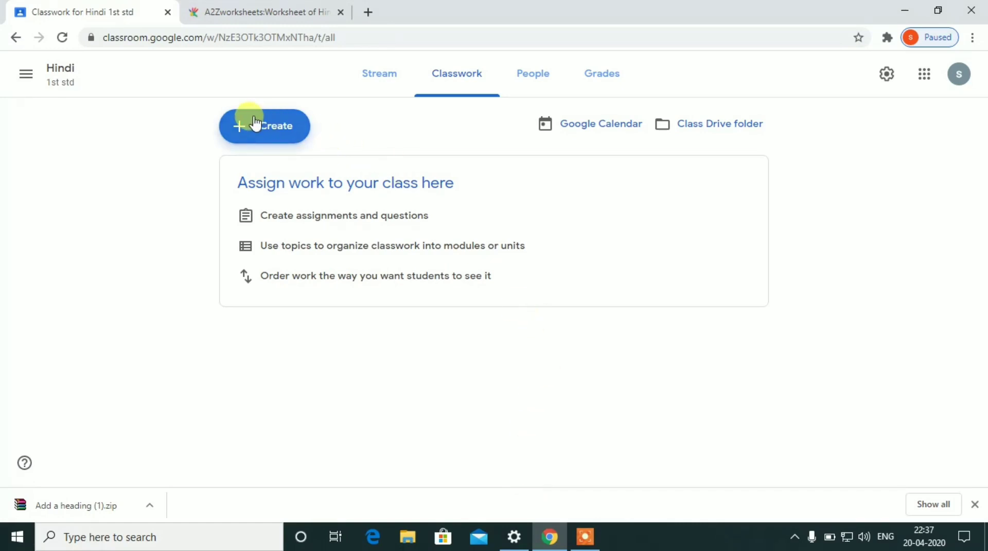
- Open the Create menu on the Hindi 1st std class's Classwork page
click(266, 136)
- Create an assignment titled 'Hindi work sheet' with instructions 'Complete this work as soon as possible'
click(268, 169)
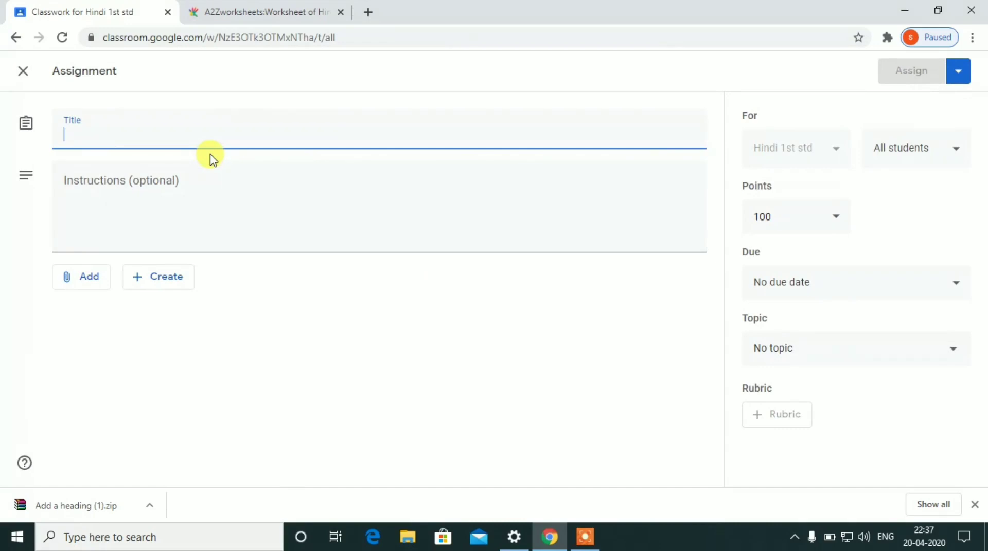
text(Hindi work sheet)
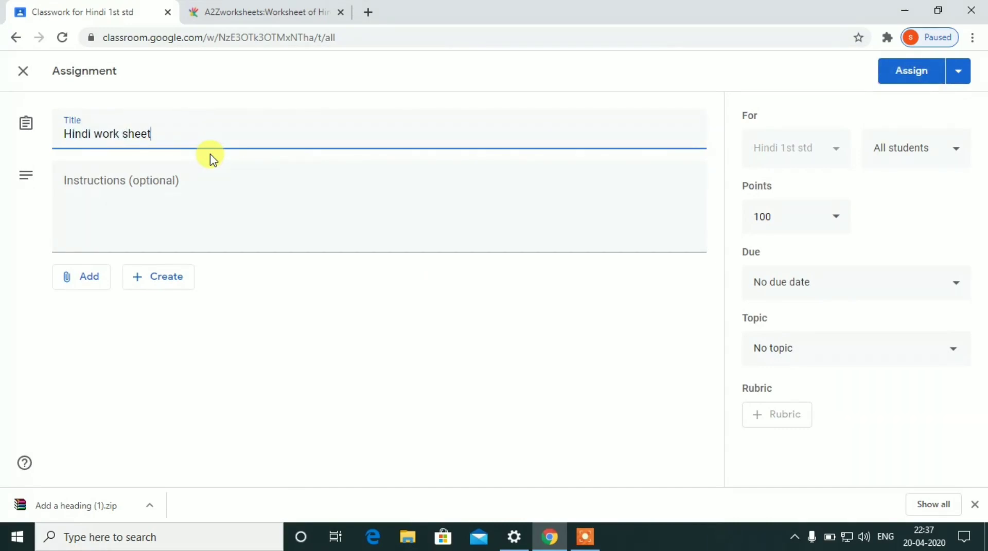
key(Tab)
text(C)
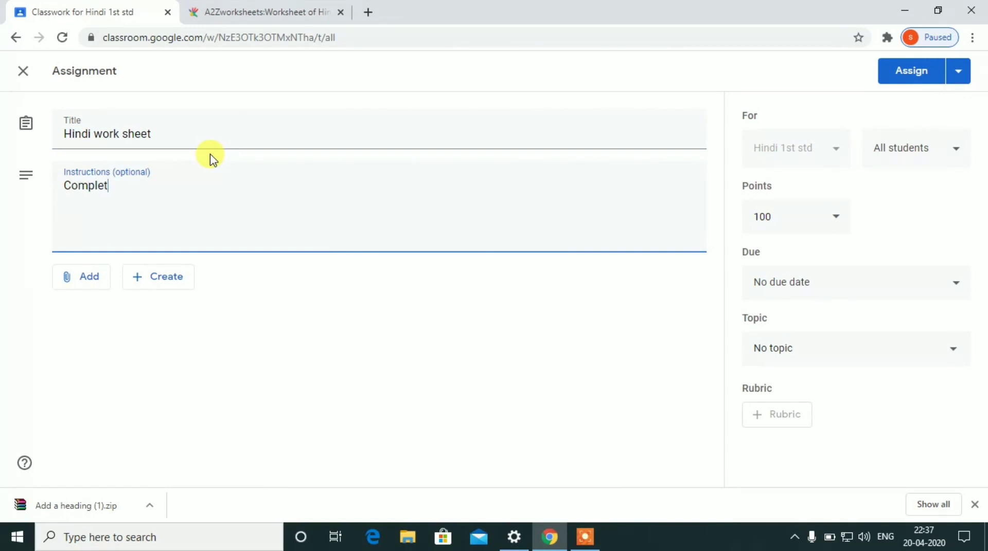
key(BackSpace)
text(this work as)
key(BackSpace)
key(BackSpace)
key(BackSpace)
text(oon as possible)
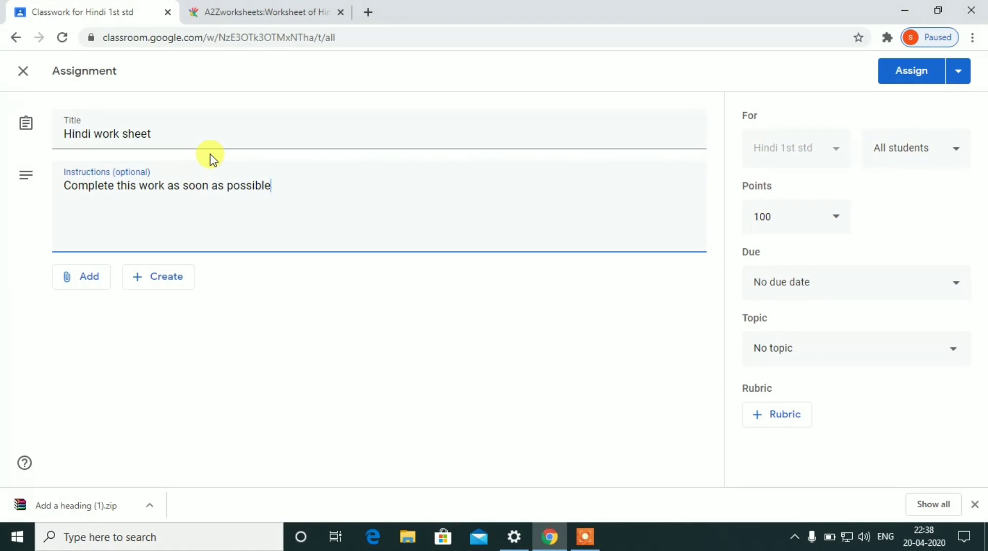
click(175, 281)
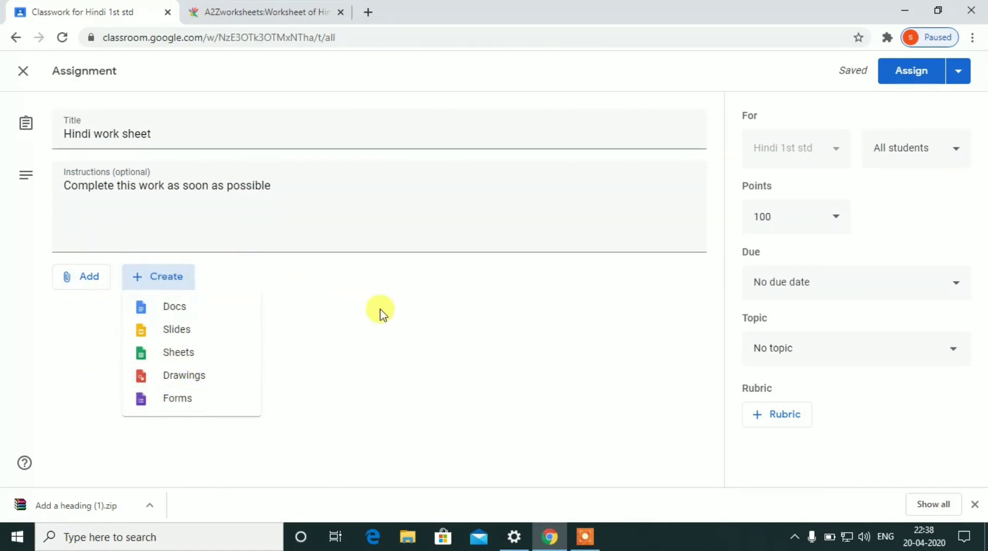
- Attach the copied A2Zworksheets Hindi Letter Worksheet page address as a link
click(81, 283)
click(81, 284)
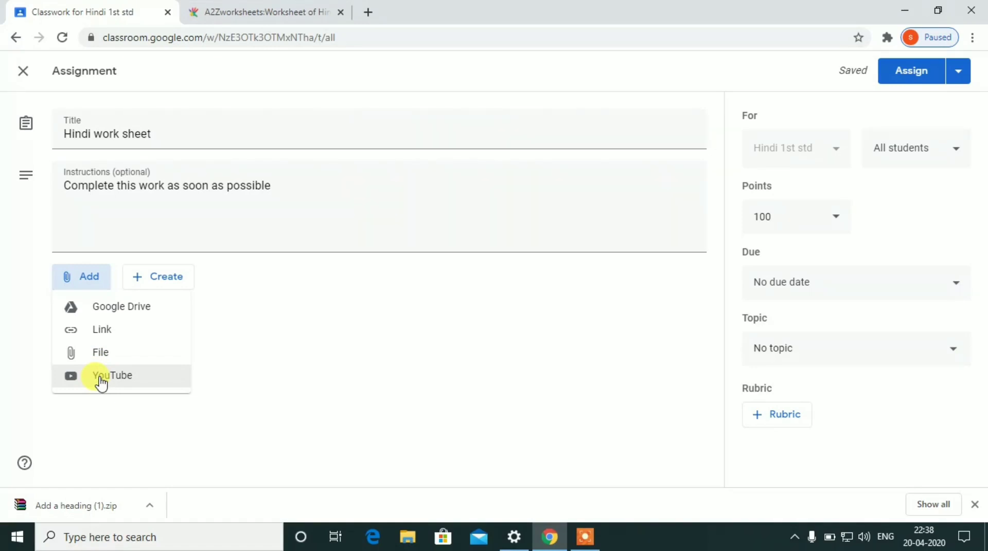
click(253, 10)
click(280, 40)
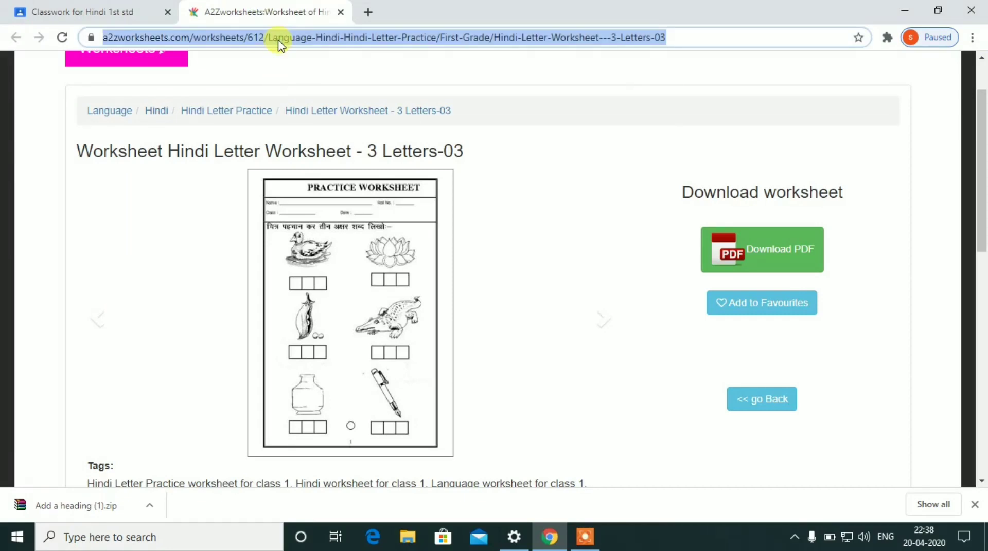
click(133, 9)
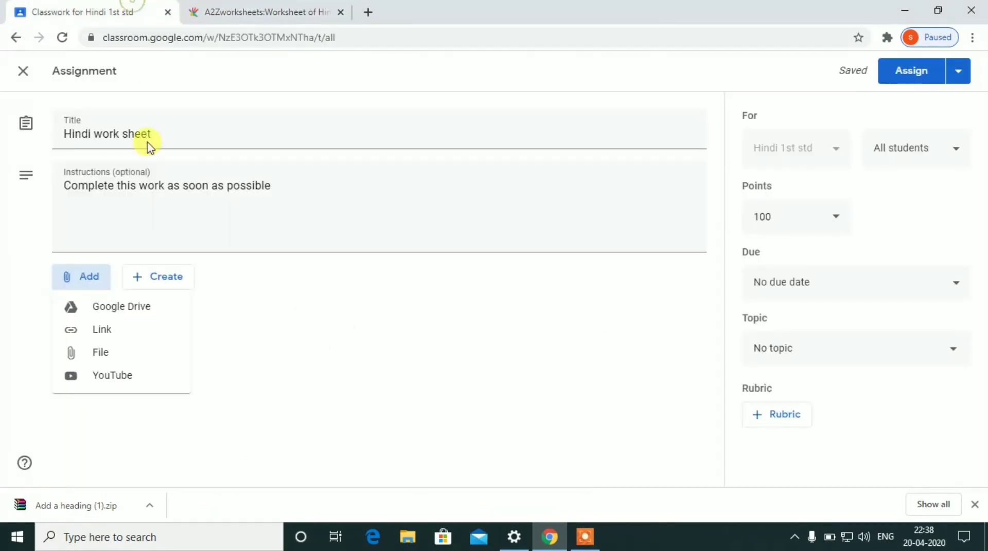
click(110, 332)
click(439, 263)
key(ctrl+v)
click(550, 324)
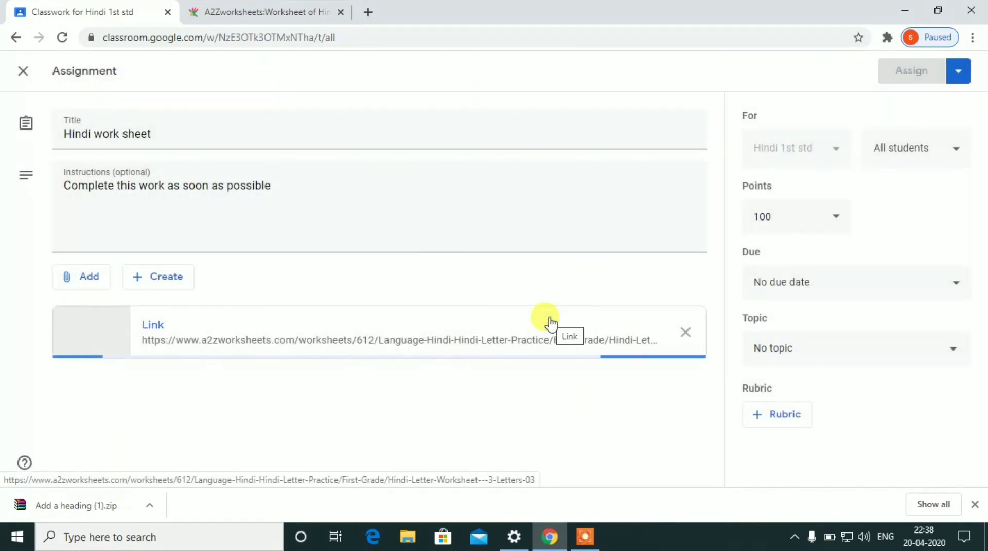
click(90, 284)
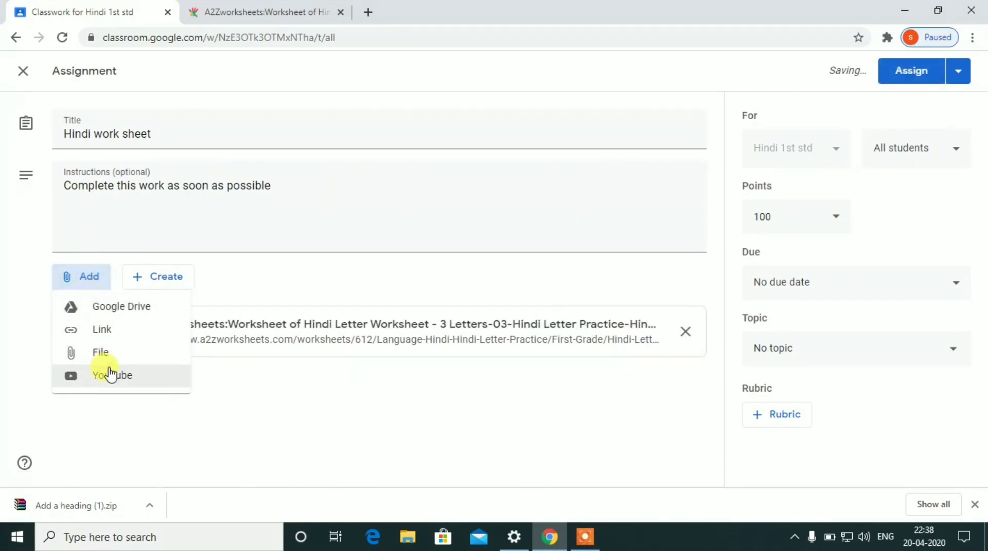
- Upload worksheet.docx from the desktop as a file attachment
click(101, 353)
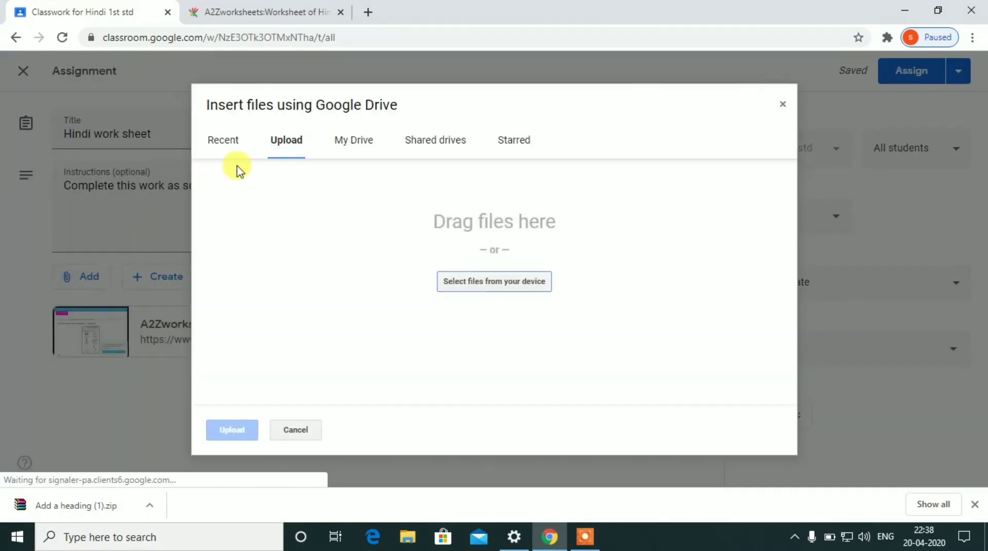
click(495, 289)
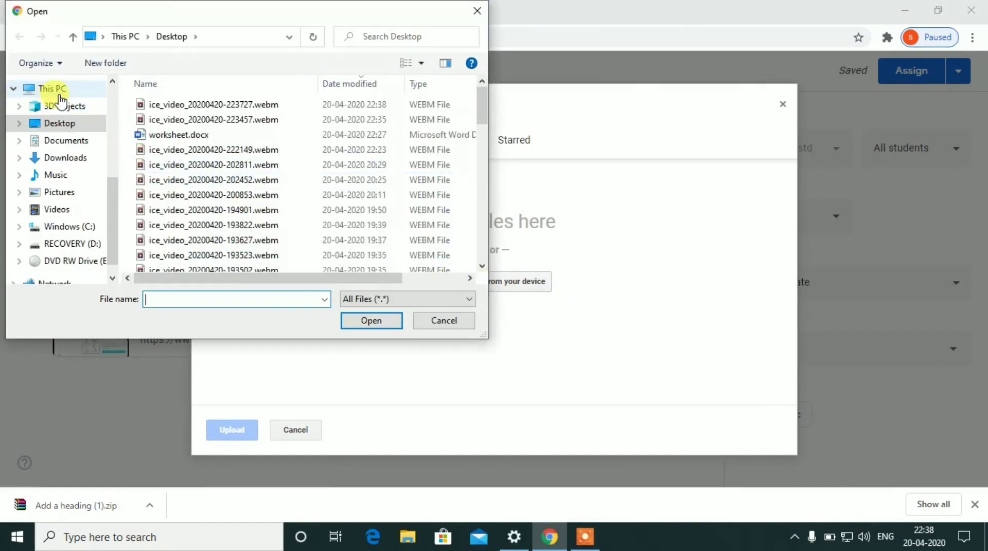
click(172, 134)
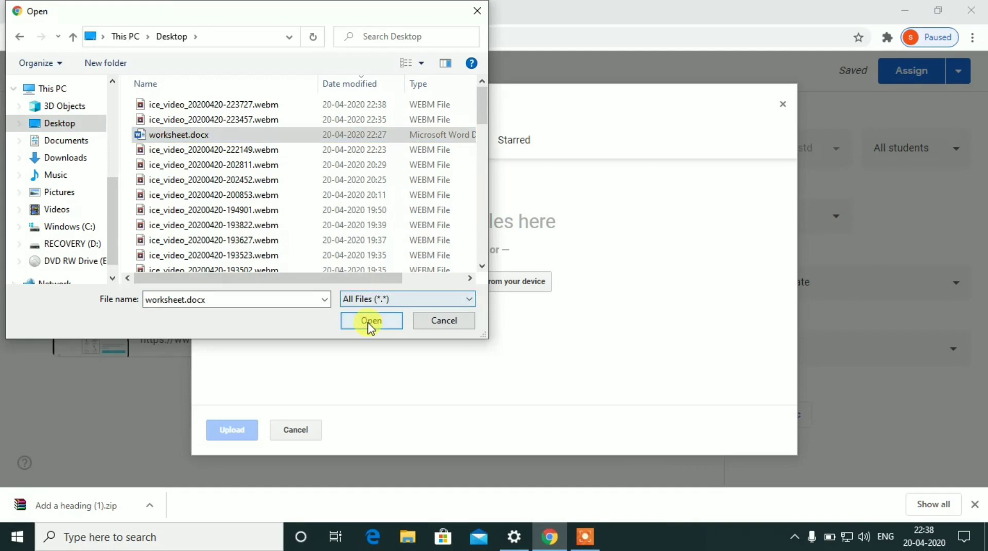
click(370, 322)
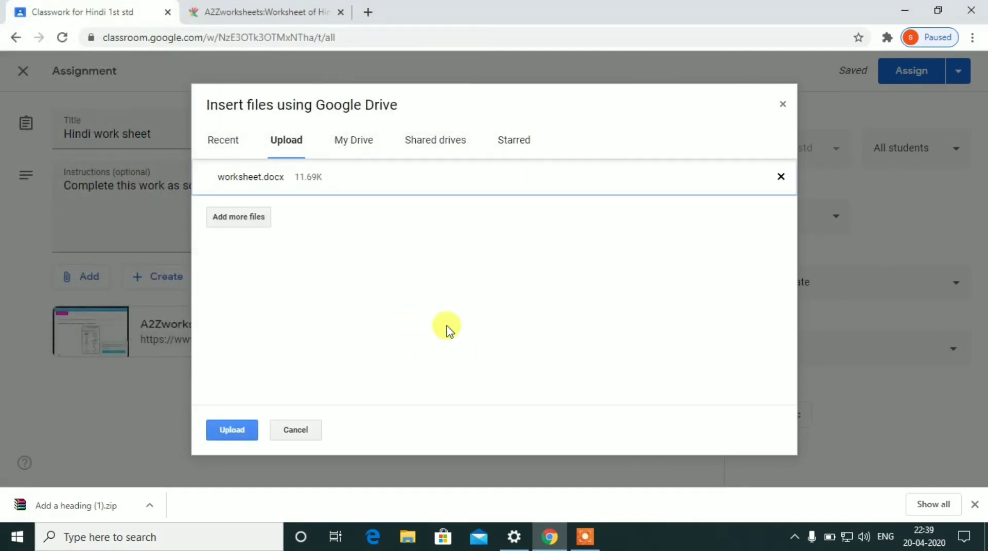
click(223, 435)
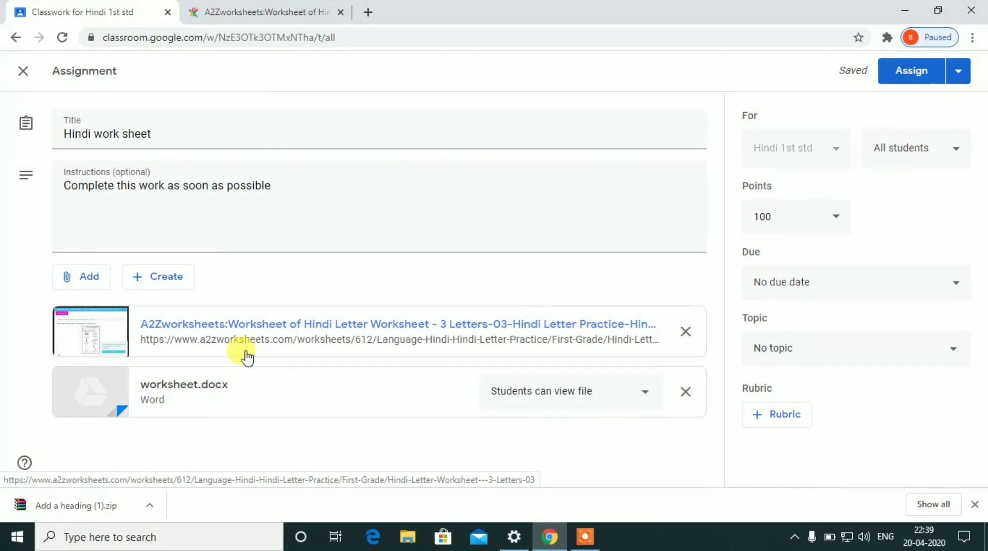
- Confirm the assignment is worth 100 points and assigned to all students
click(791, 221)
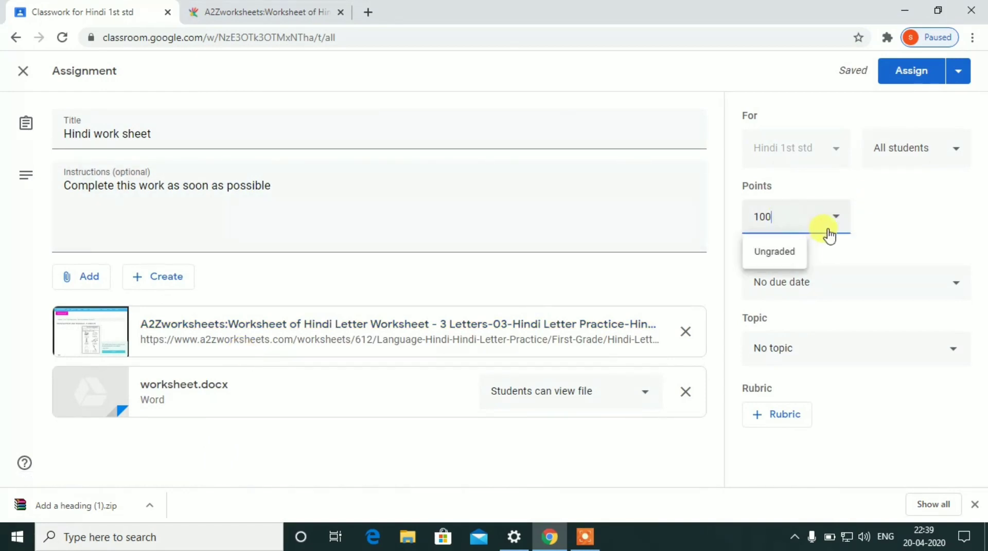
click(883, 222)
click(929, 161)
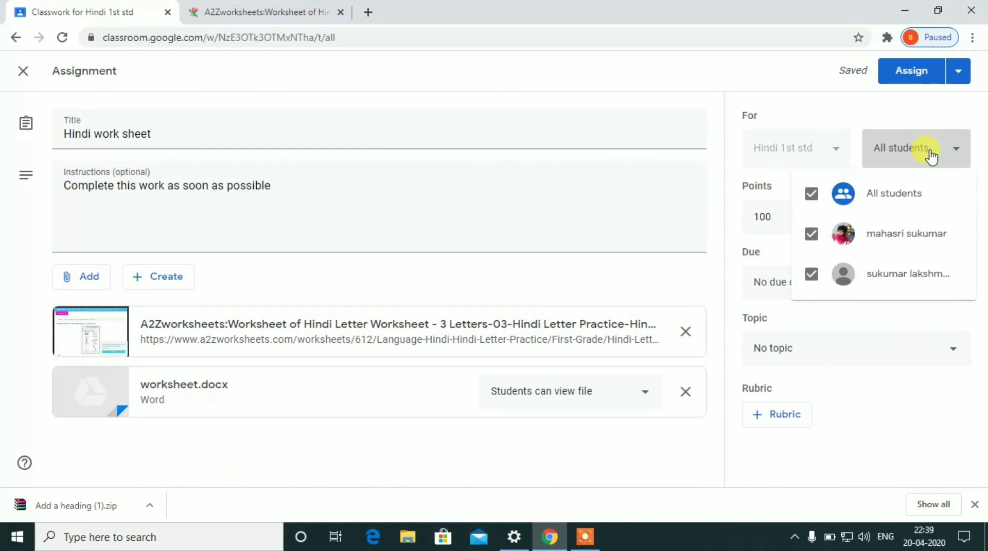
click(810, 195)
click(810, 195)
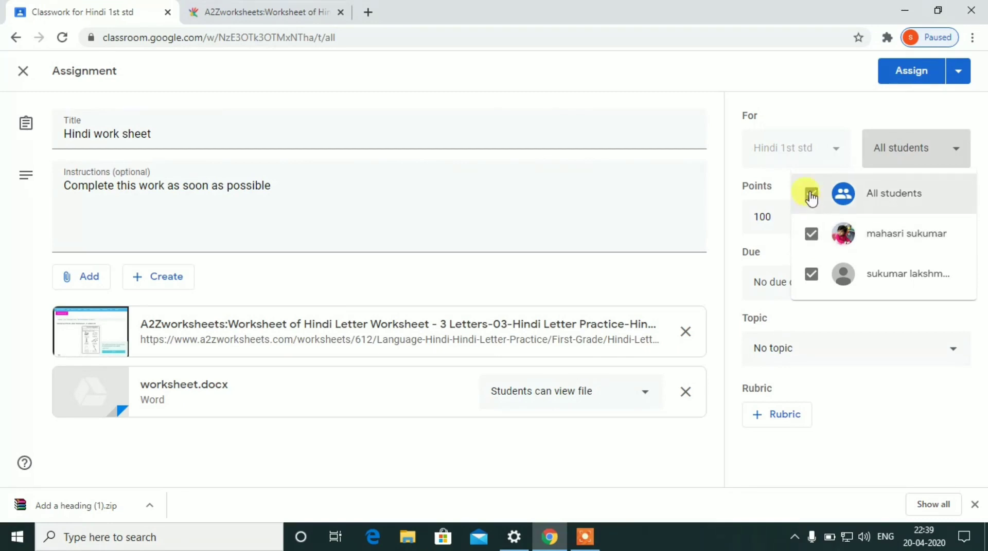
click(810, 194)
click(812, 237)
click(811, 236)
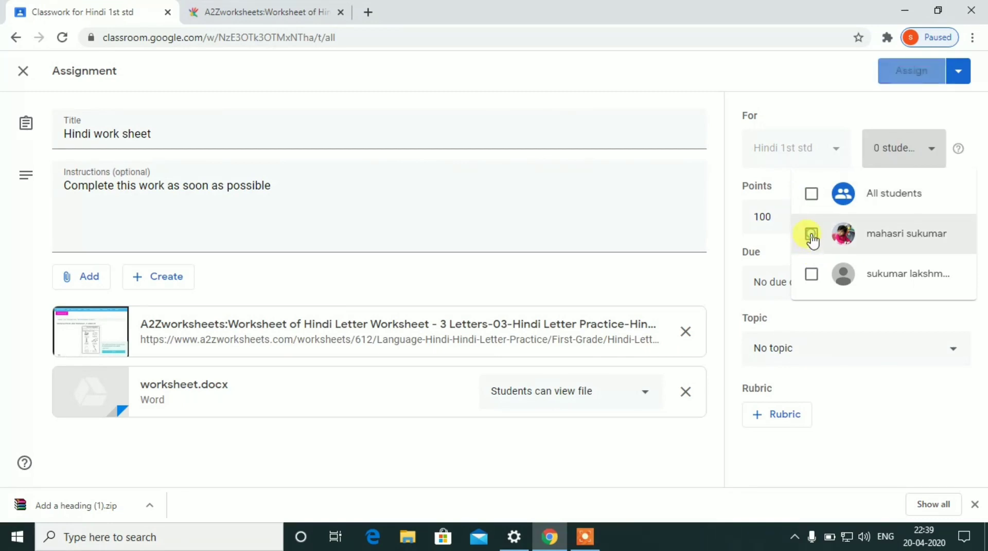
click(812, 194)
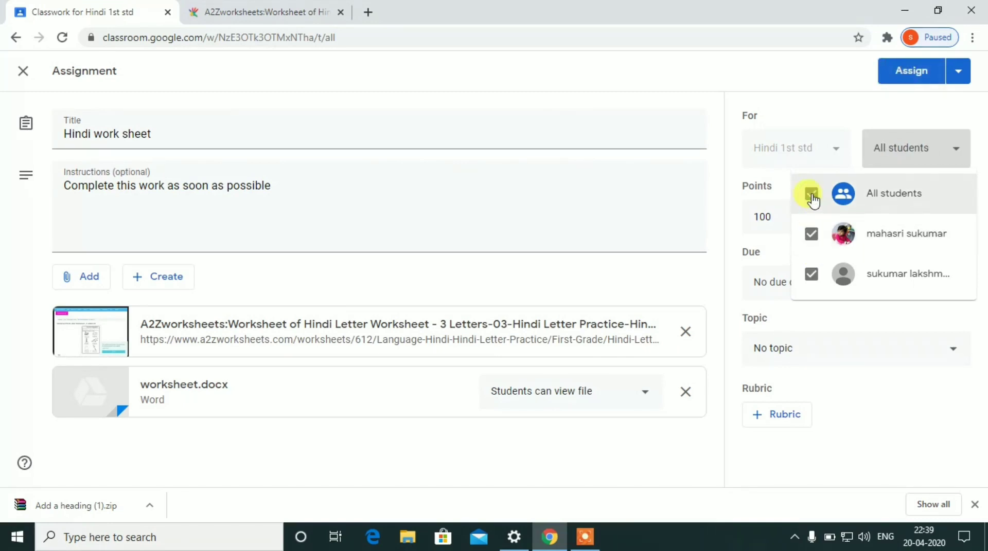
click(806, 105)
- Set the due date to Friday, April 24
click(796, 282)
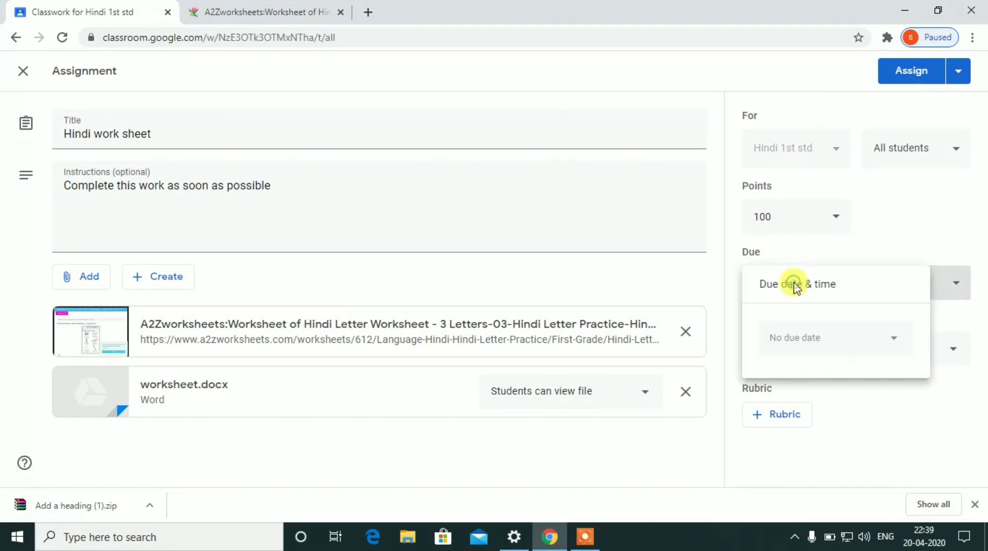
click(804, 340)
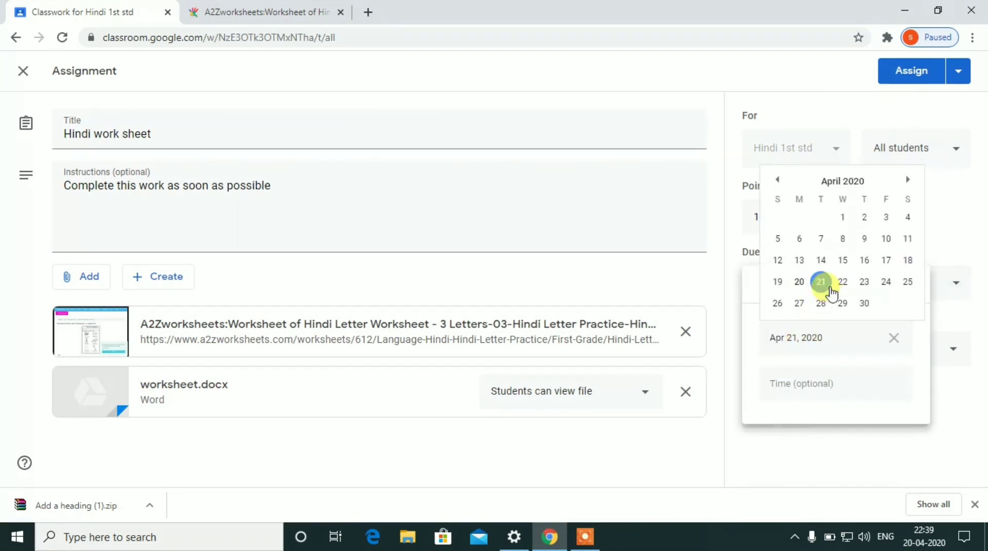
click(885, 283)
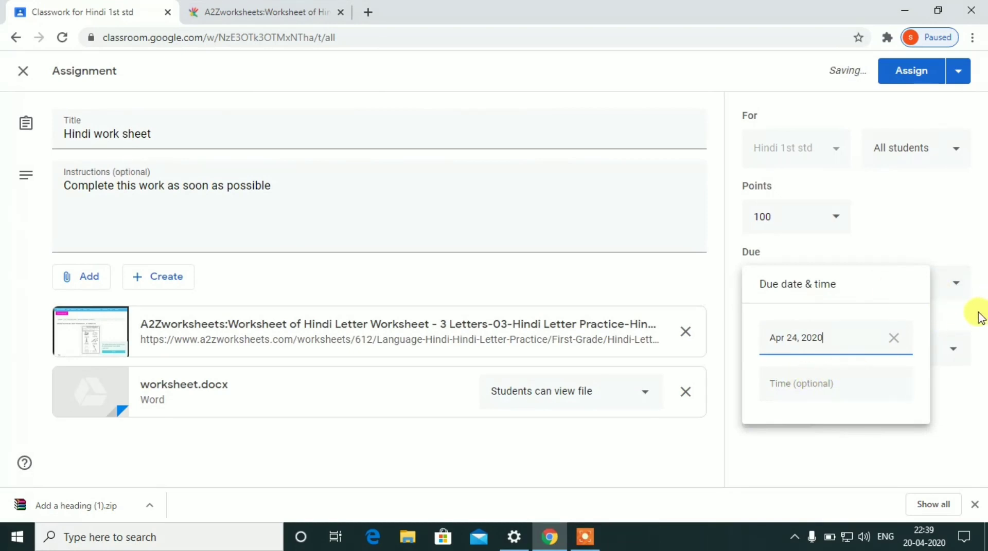
click(798, 466)
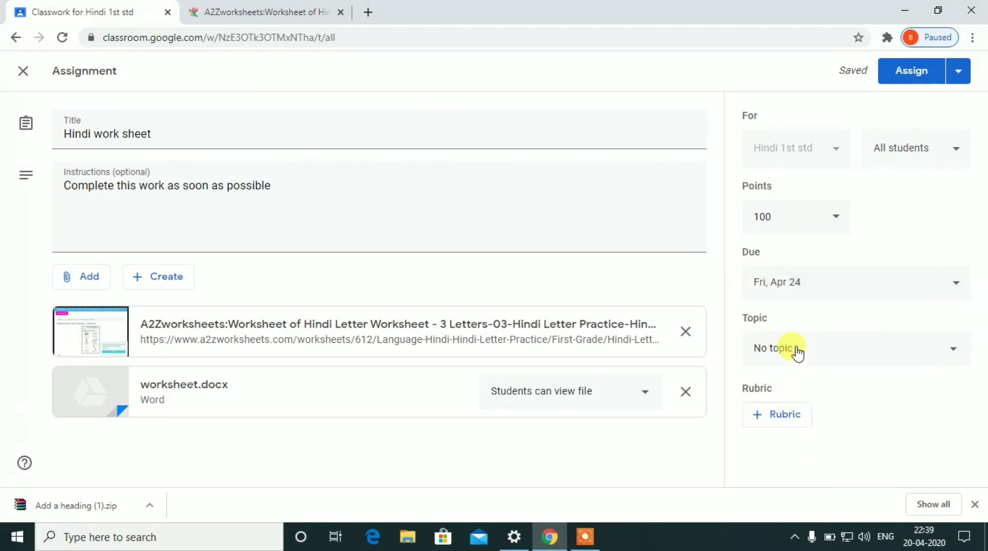
- Assign the Hindi work sheet to the class immediately
click(958, 75)
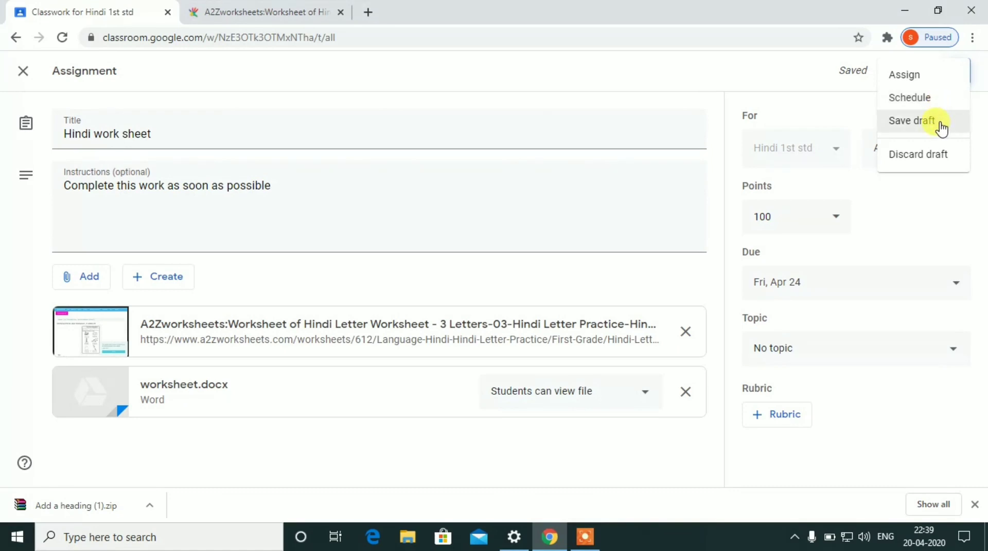
click(909, 74)
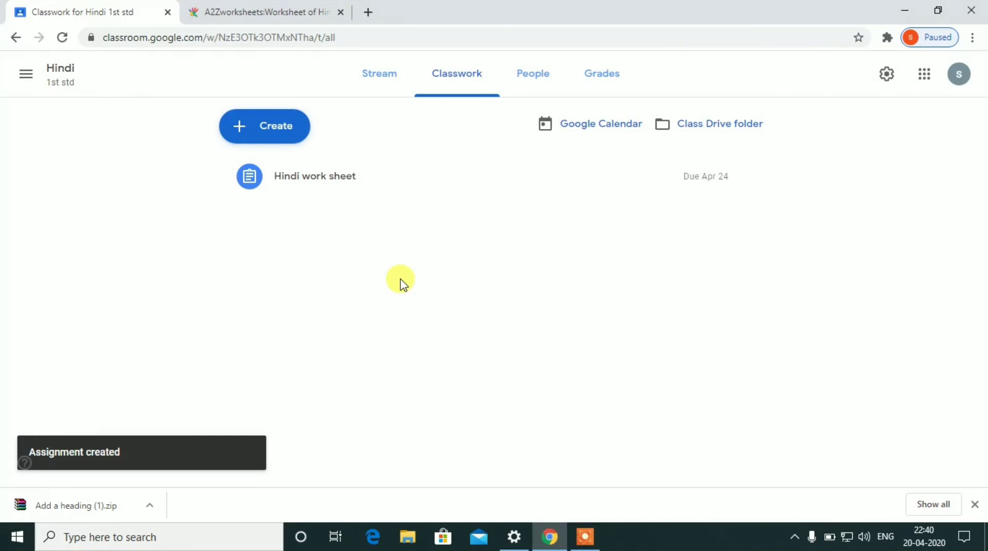
click(958, 76)
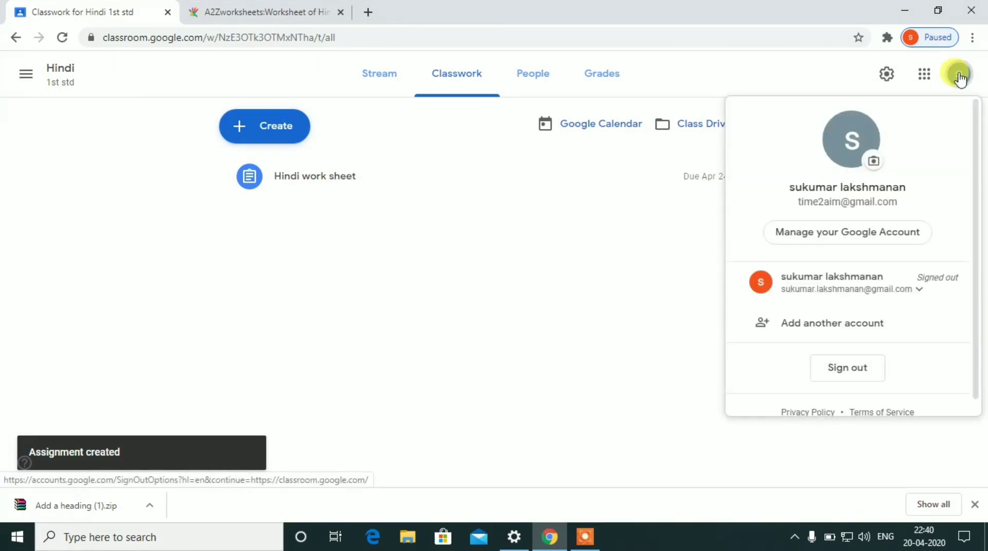
- Sign out, open the 'New assignment: Hindi work sheet' email and follow its OPEN link
click(841, 374)
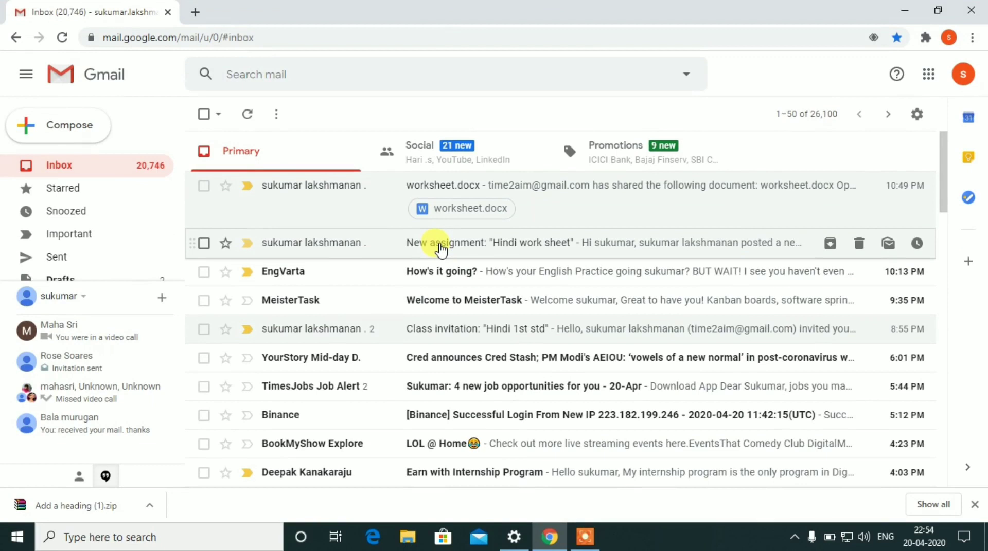
click(440, 246)
scroll(577, 340, down, 3)
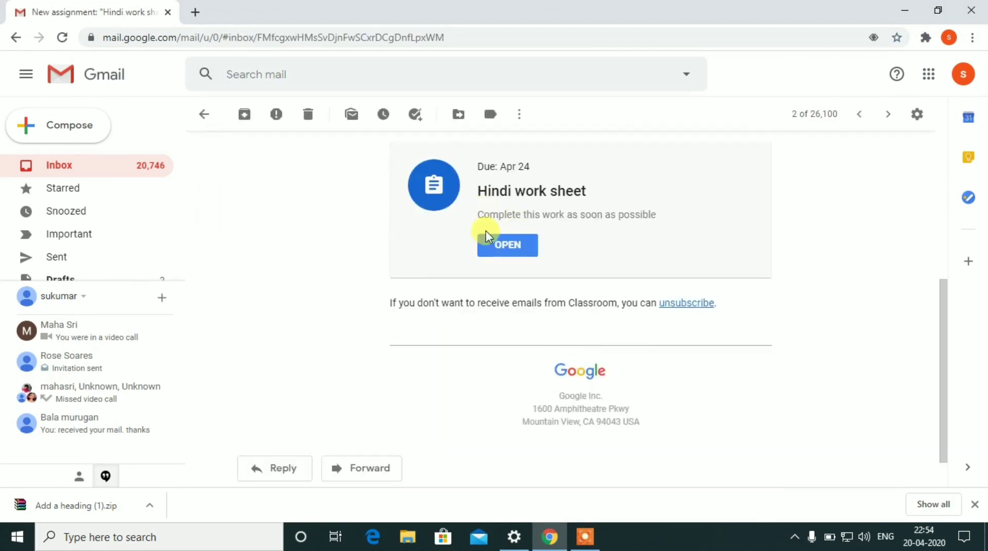
scroll(772, 258, up, 3)
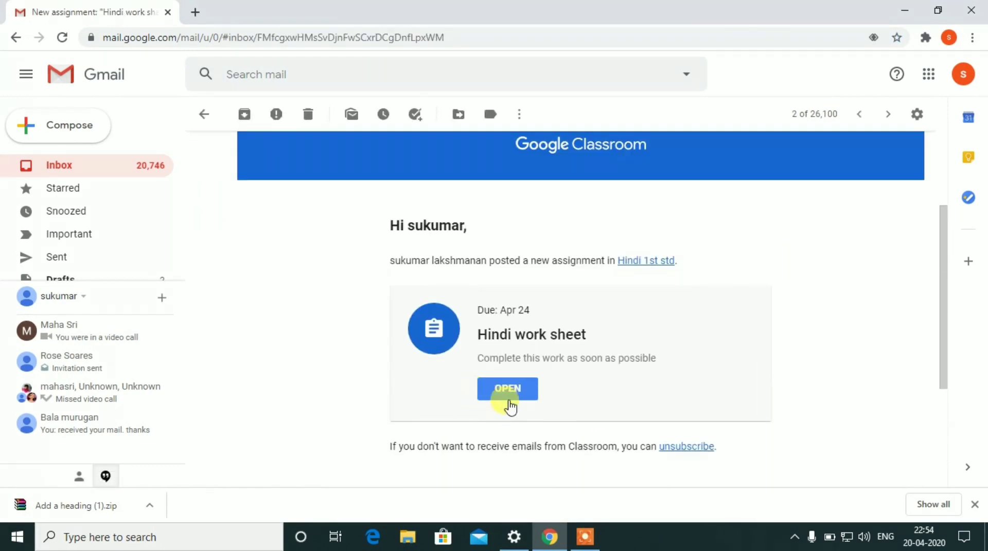
scroll(666, 363, up, 2)
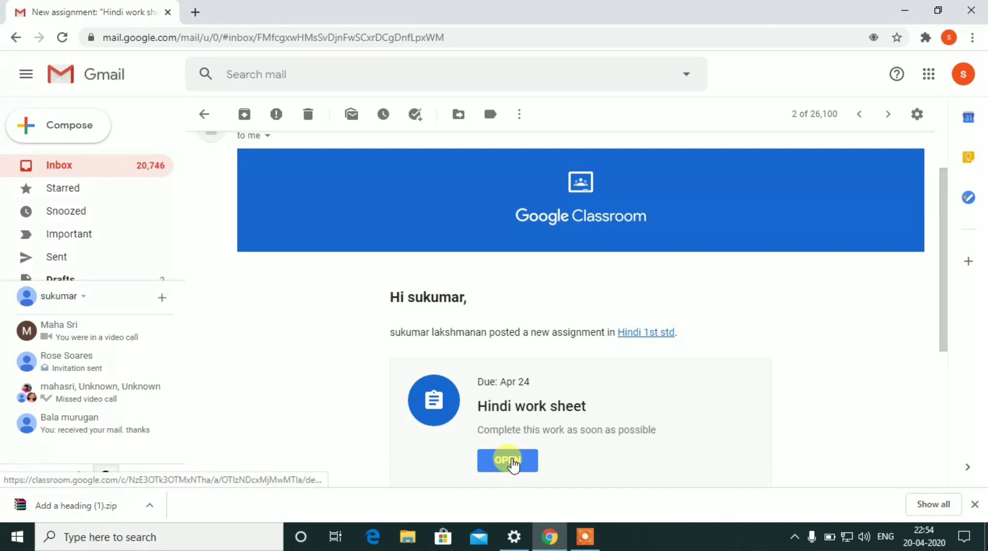
click(509, 461)
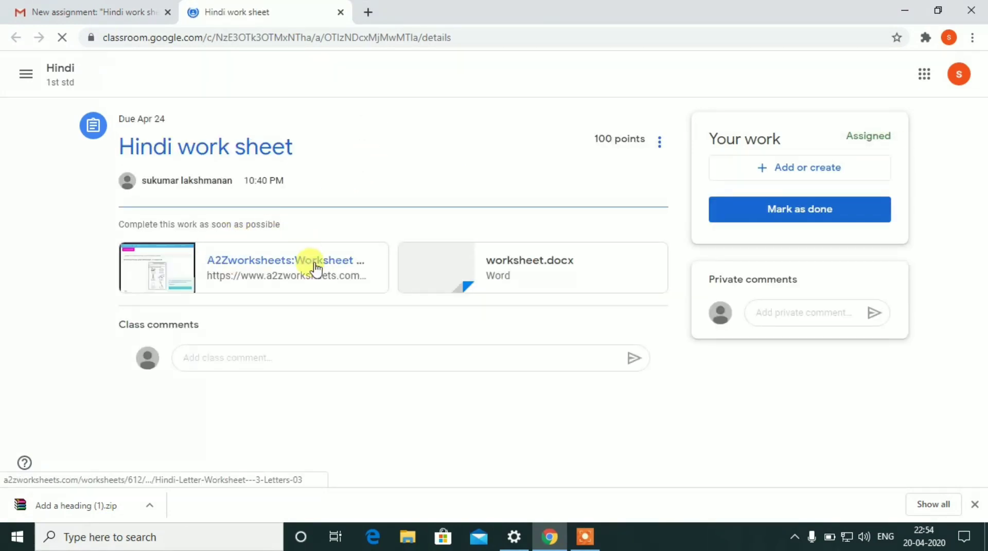
- View worksheet.docx, then mark the Hindi work sheet done with no attached work
click(508, 274)
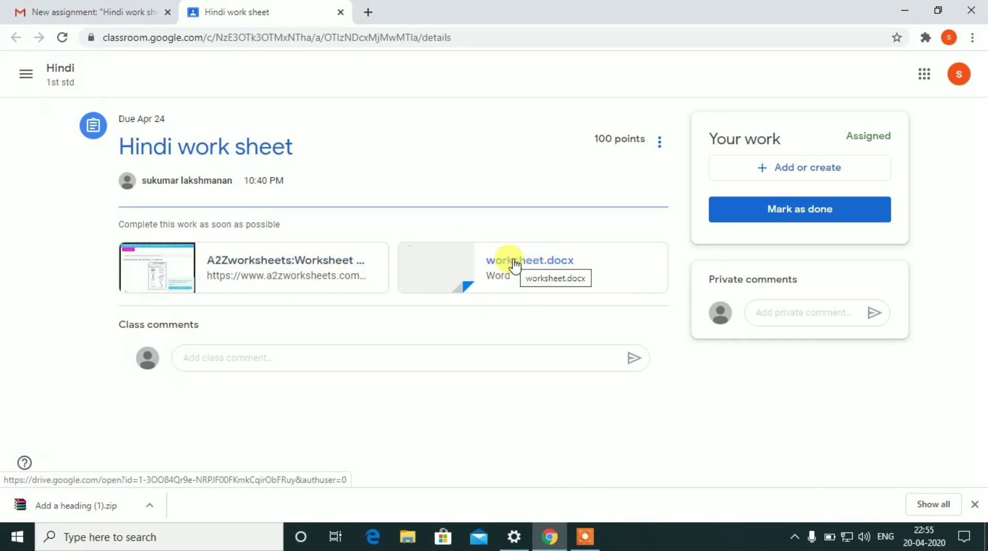
click(822, 173)
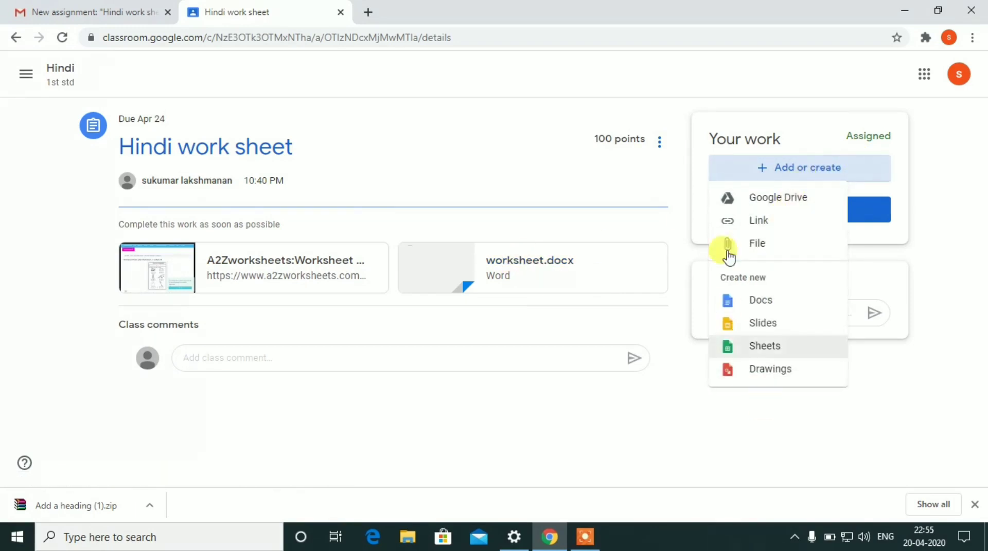
click(975, 203)
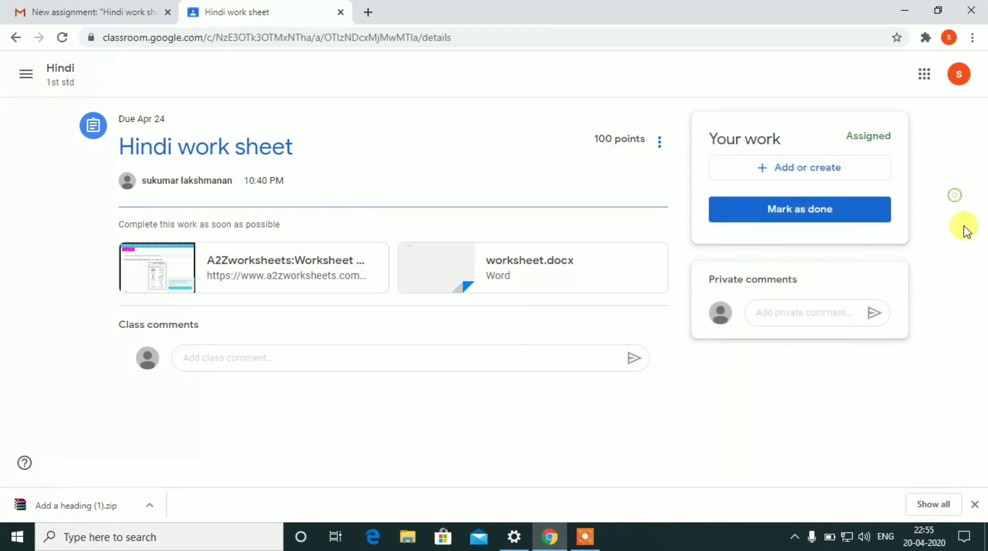
click(791, 216)
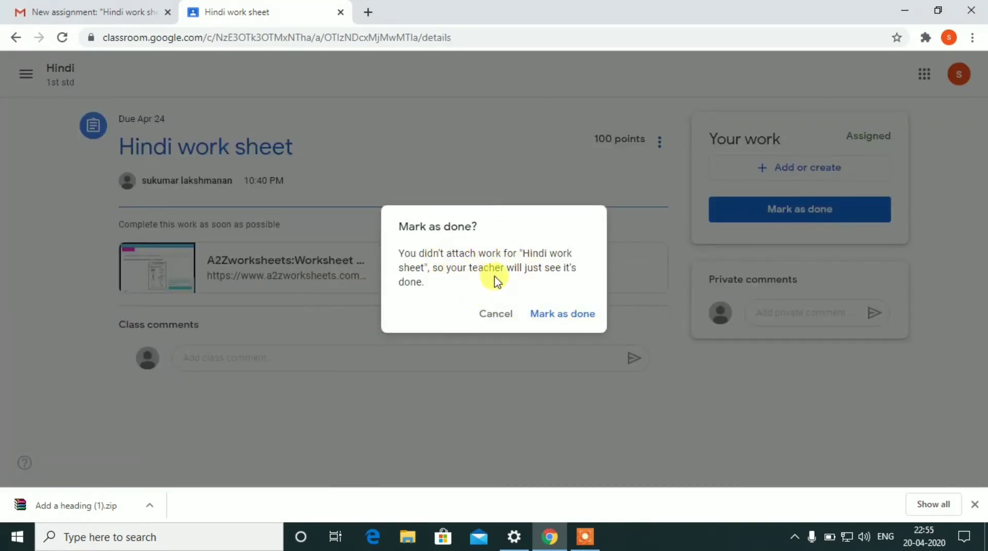
click(559, 318)
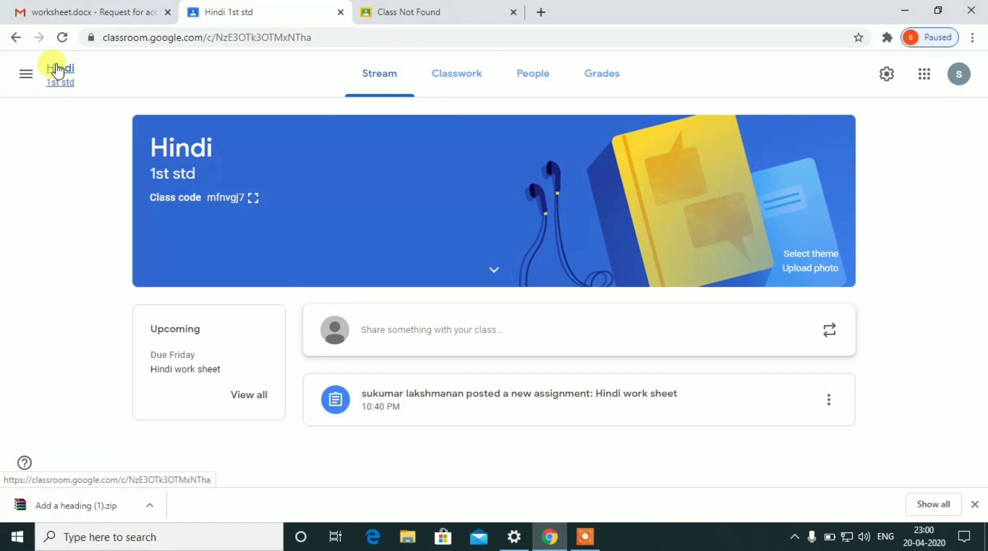
- Check Hindi work sheet's submission counts, then open its student work from the Stream
click(463, 77)
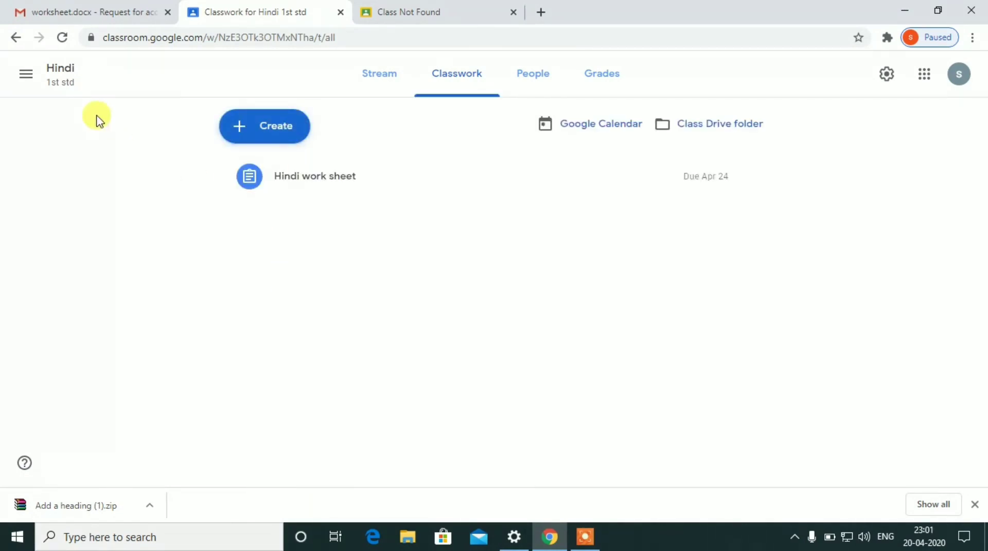
click(332, 180)
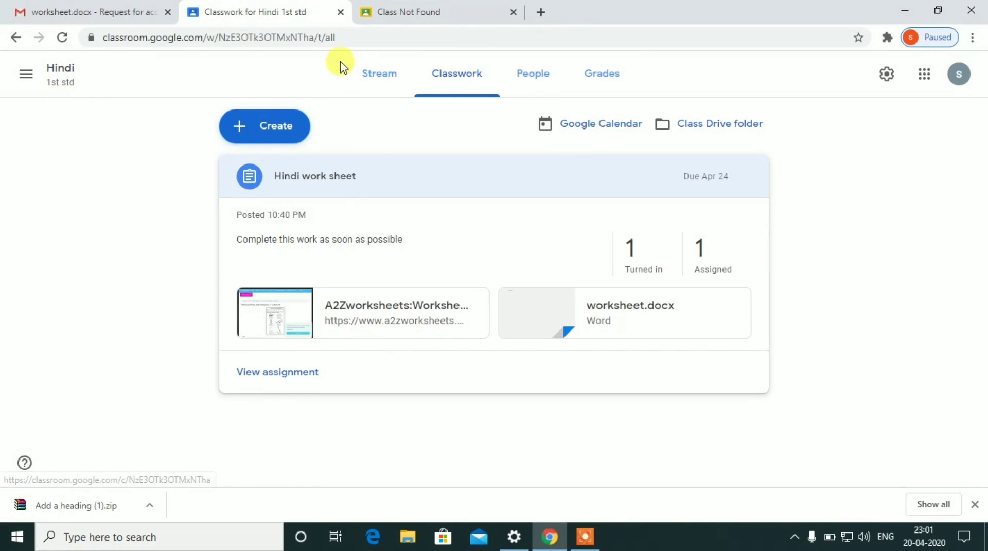
click(371, 74)
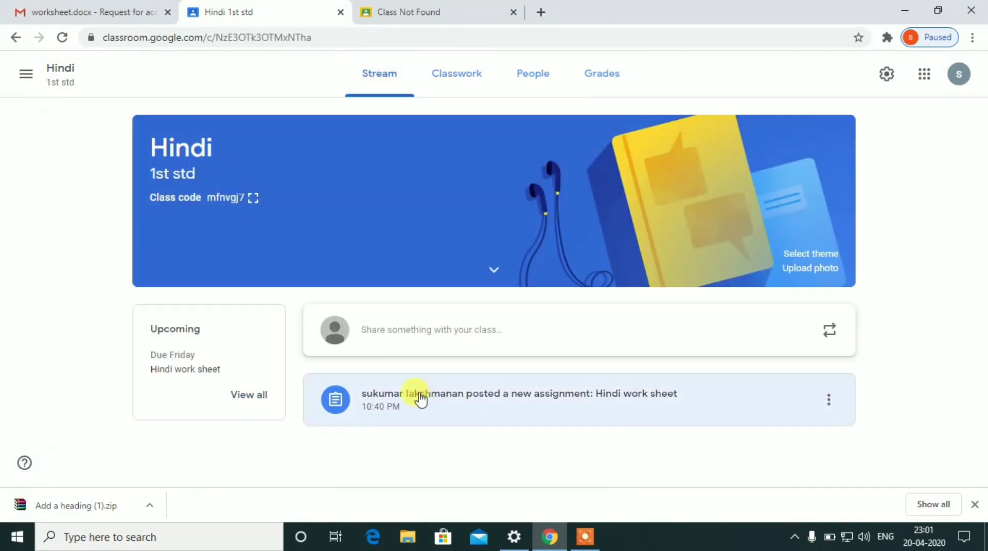
click(534, 77)
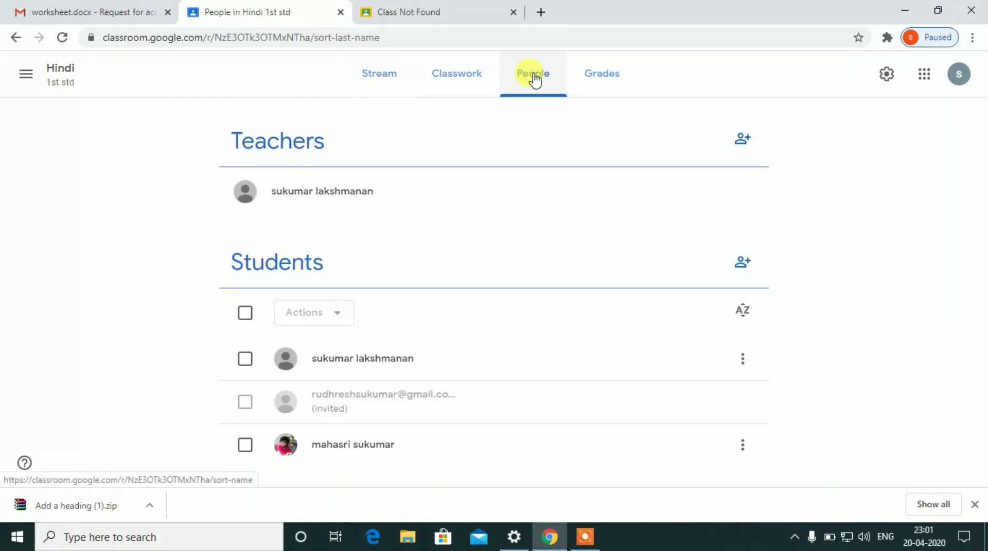
click(60, 76)
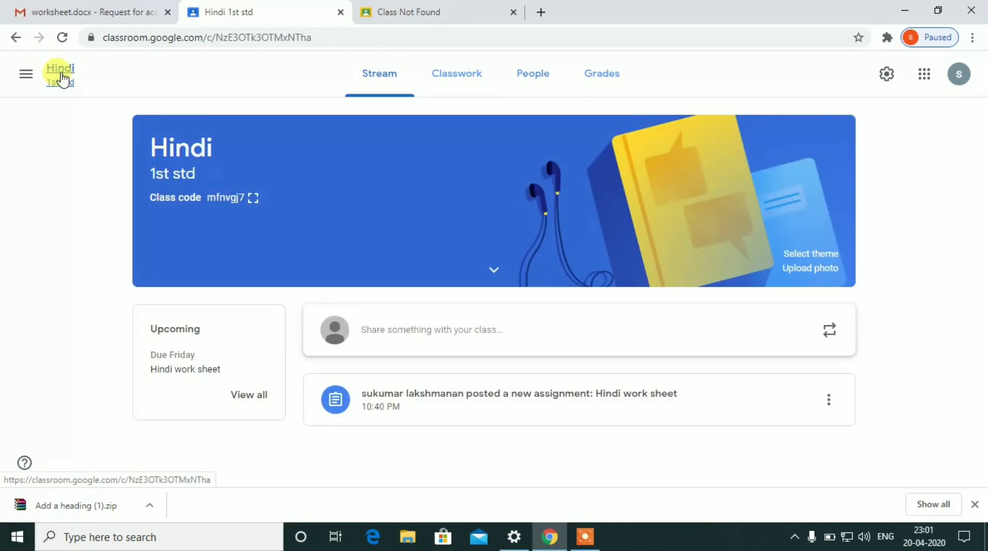
click(436, 396)
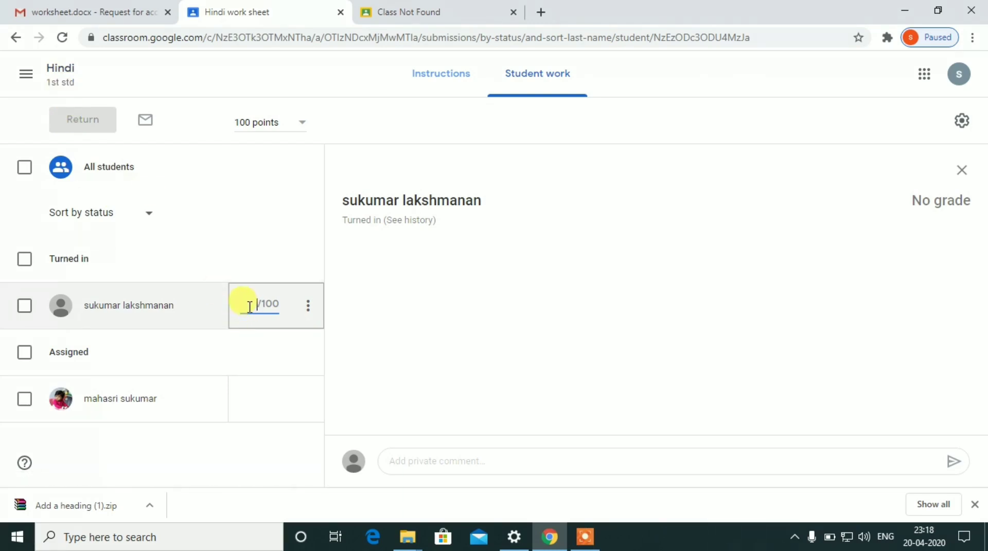
- Enter a grade of 100 and return the submission with private comment 'Good'
text(100)
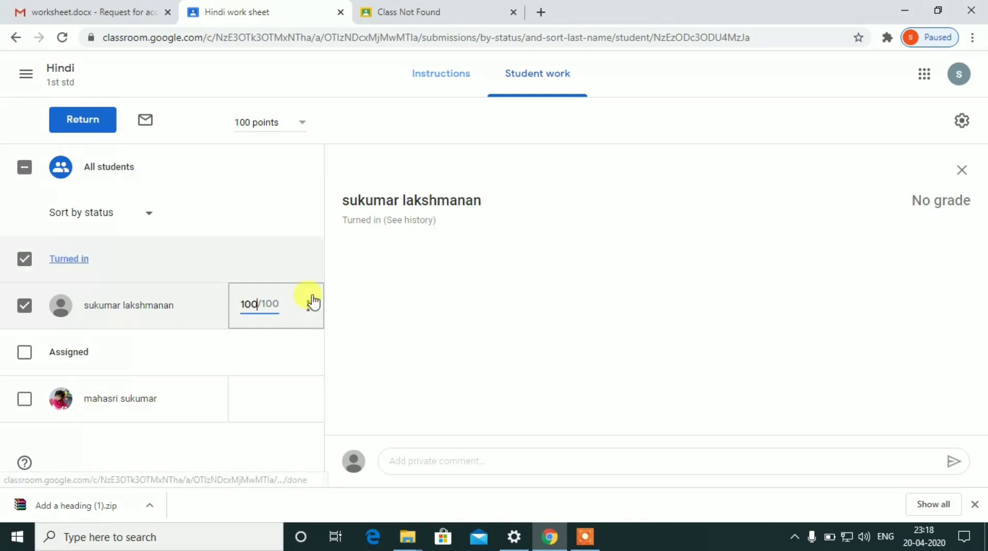
click(308, 309)
click(215, 339)
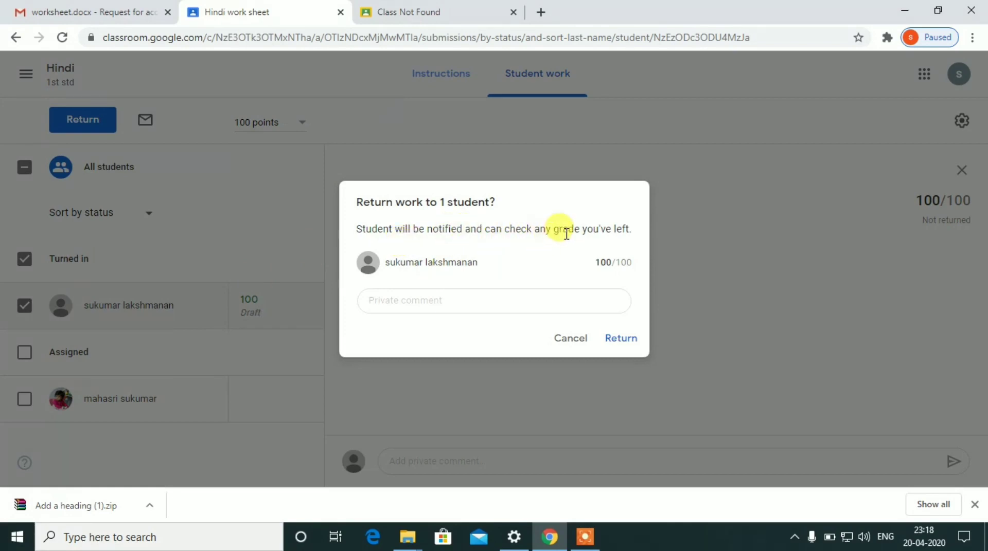
click(416, 301)
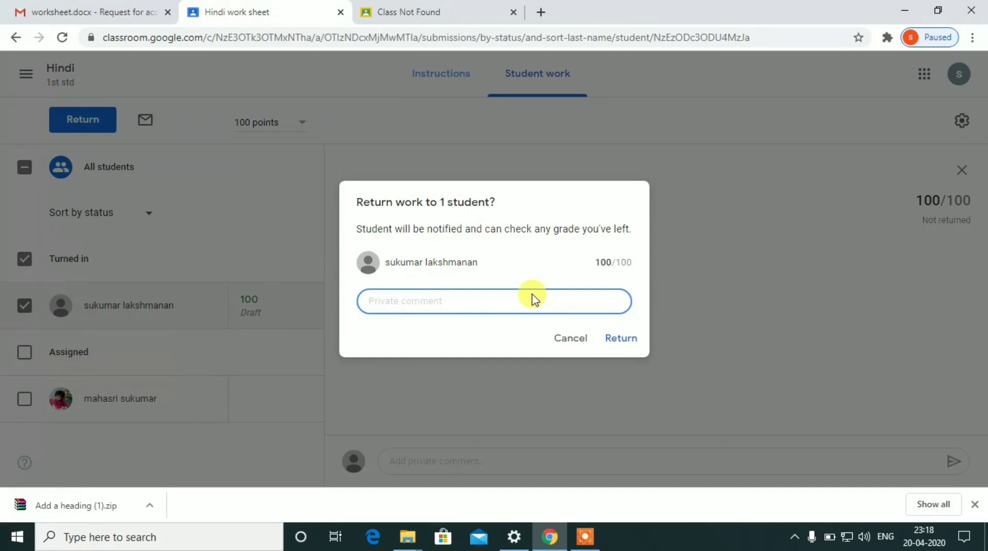
text(Good)
click(620, 339)
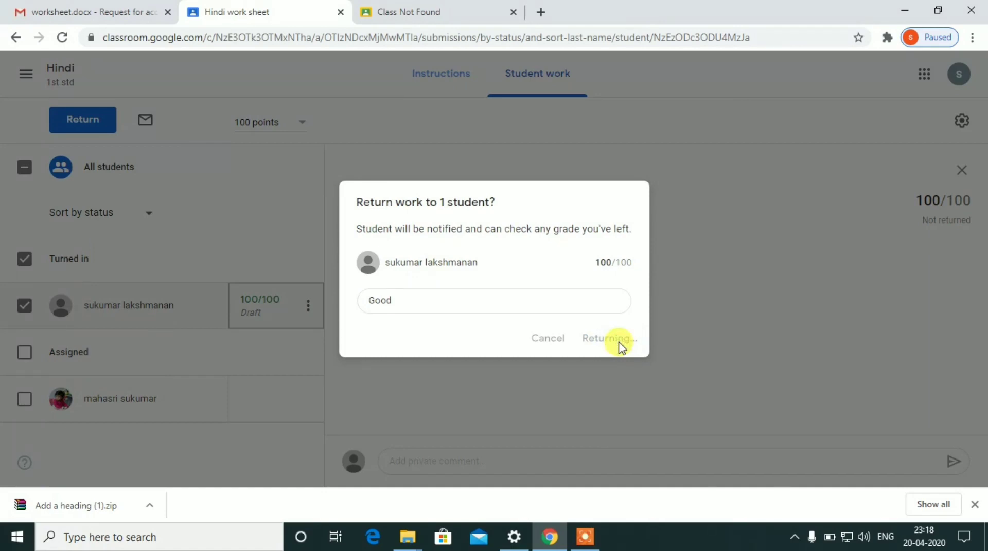